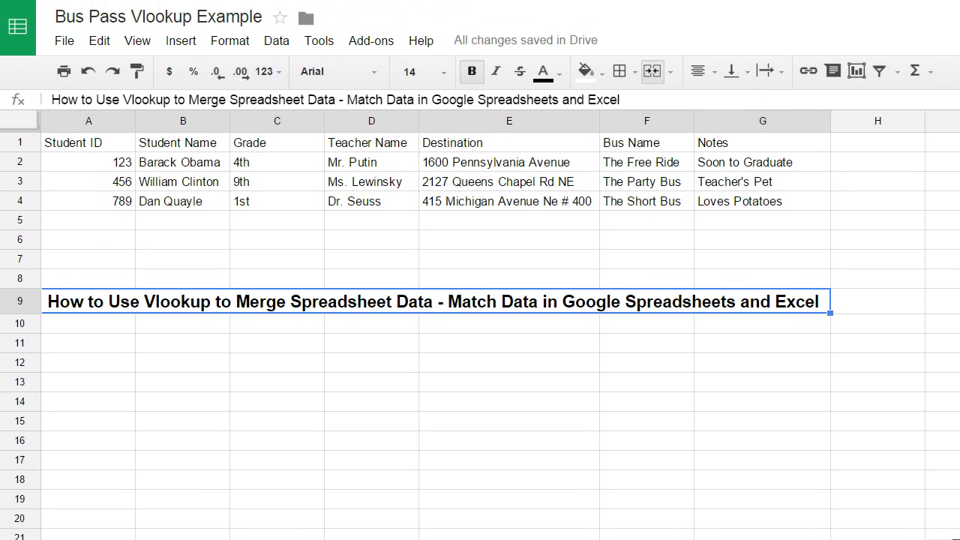
# Move from the data sheet to the Bus Pass sheet showing the form for Student ID 123
pyautogui.hotkey('ctrl', 'shift', 'pagedown')
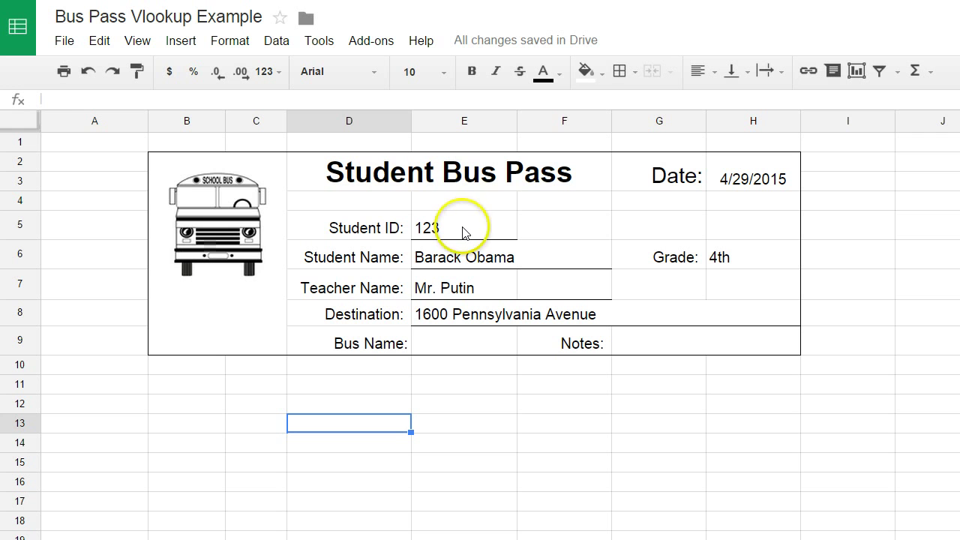
# Check the date cell's formula, then enter Student ID 456 in E5
pyautogui.click(767, 186)
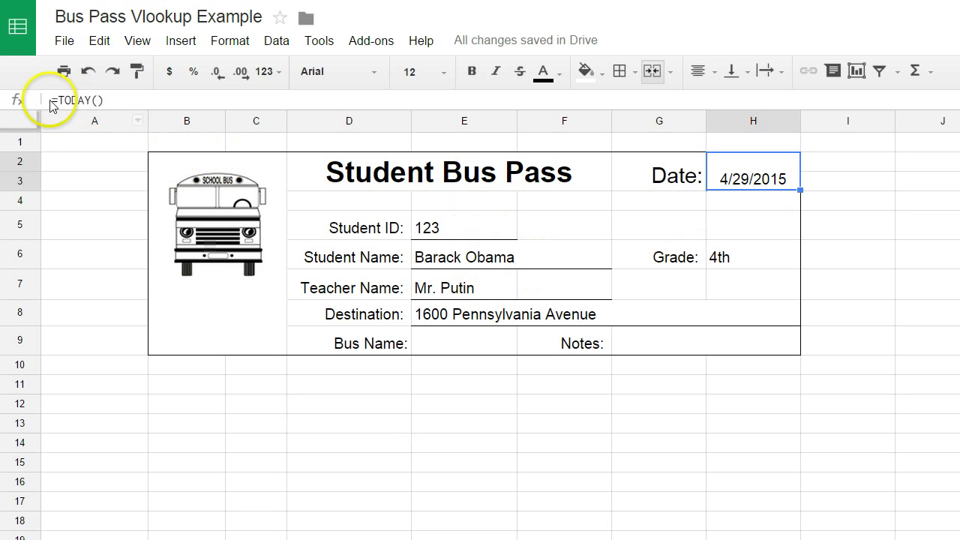
pyautogui.click(456, 235)
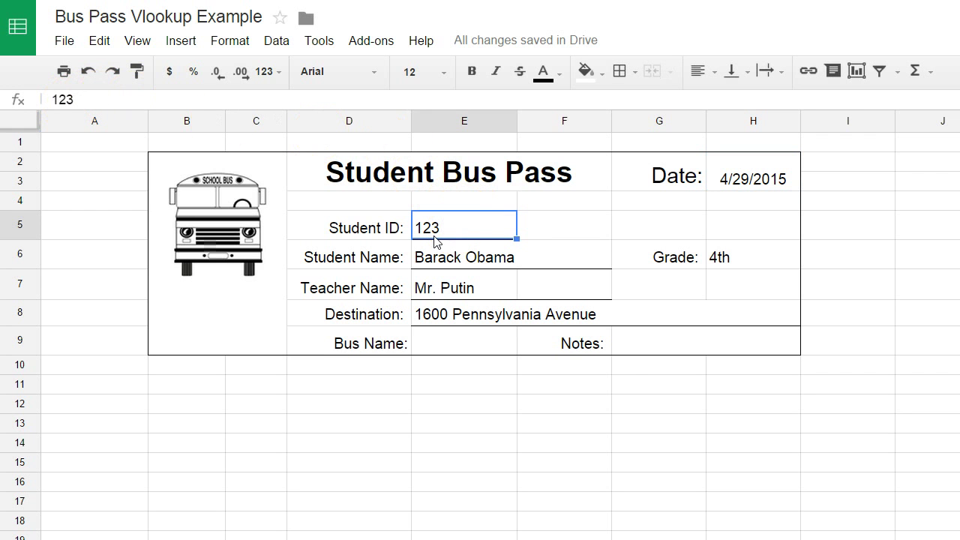
pyautogui.press('Delete')
pyautogui.write('4566')
pyautogui.press('BackSpace')
pyautogui.press('Tab')
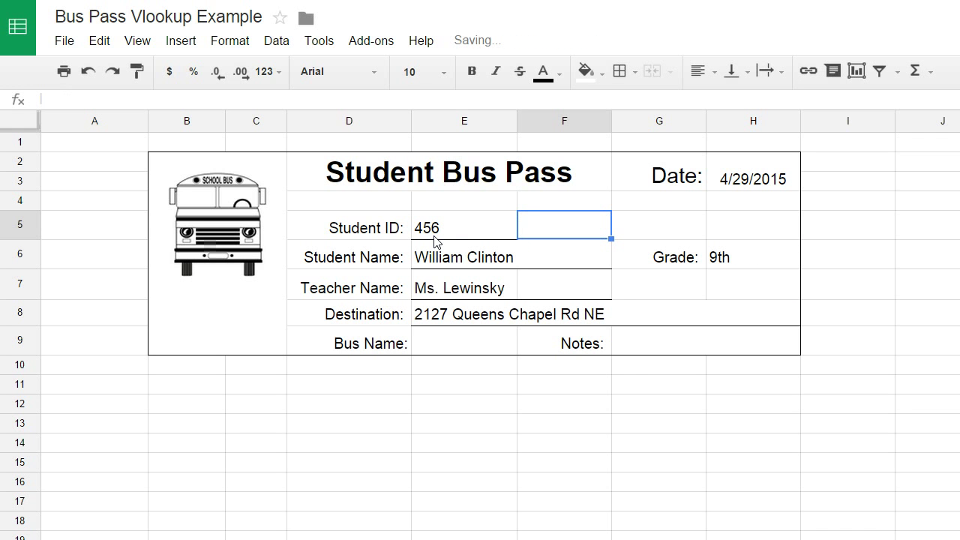
# Replace the Student ID in E5 with 789 so the form refills for that student
pyautogui.click(446, 236)
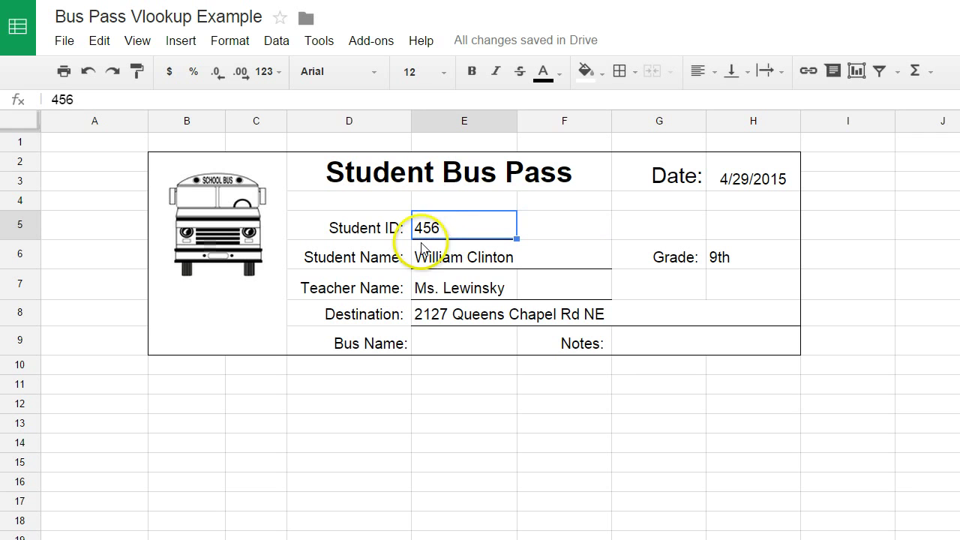
pyautogui.press('Delete')
pyautogui.write('789')
pyautogui.press('Tab')
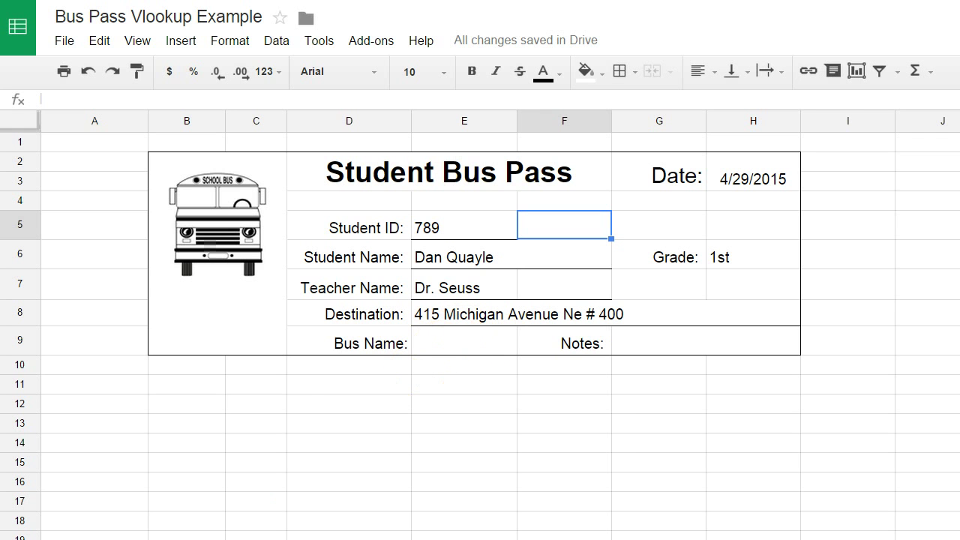
pyautogui.click(444, 347)
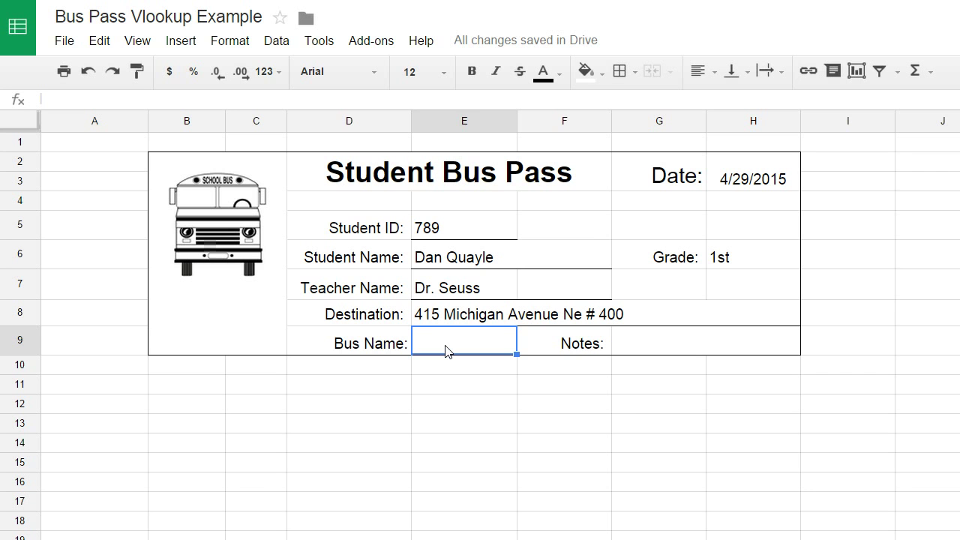
# Begin the Bus Name formula =VLOOKUP(E5, in E9 and move to the Roster sheet
pyautogui.write('=vlookup')
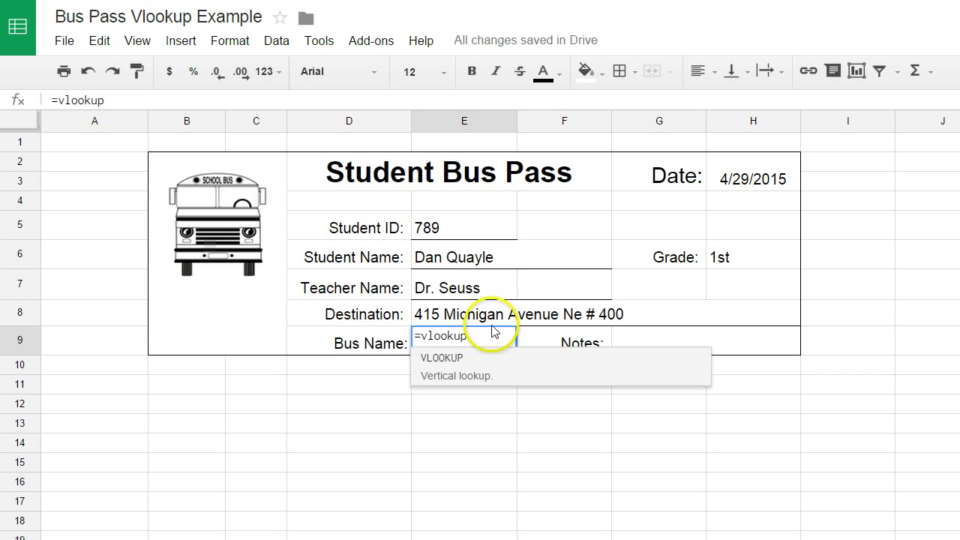
pyautogui.click(435, 361)
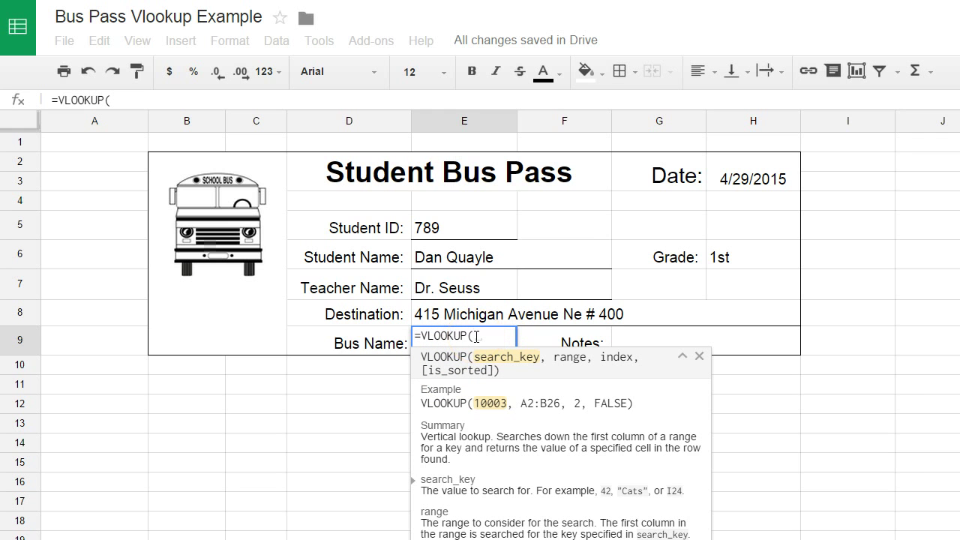
pyautogui.click(464, 232)
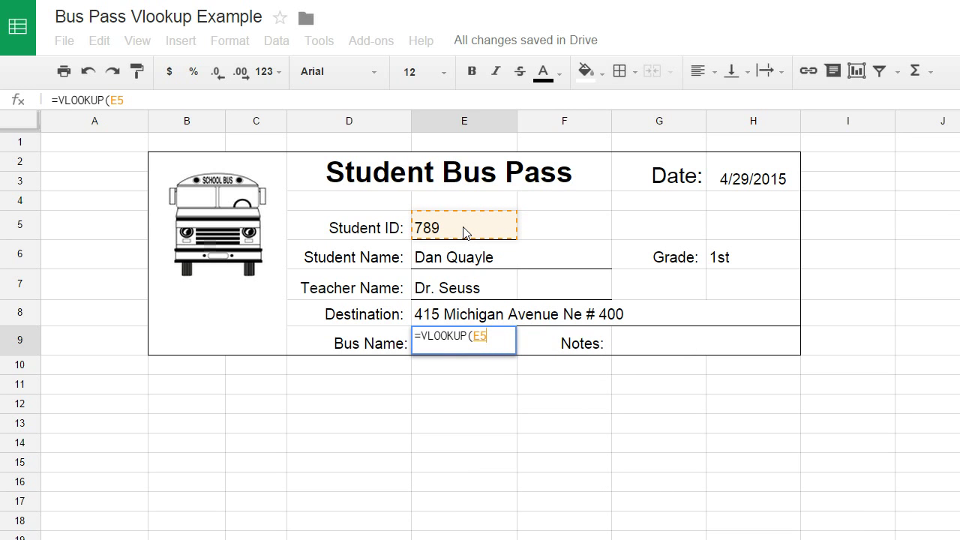
pyautogui.click(516, 259)
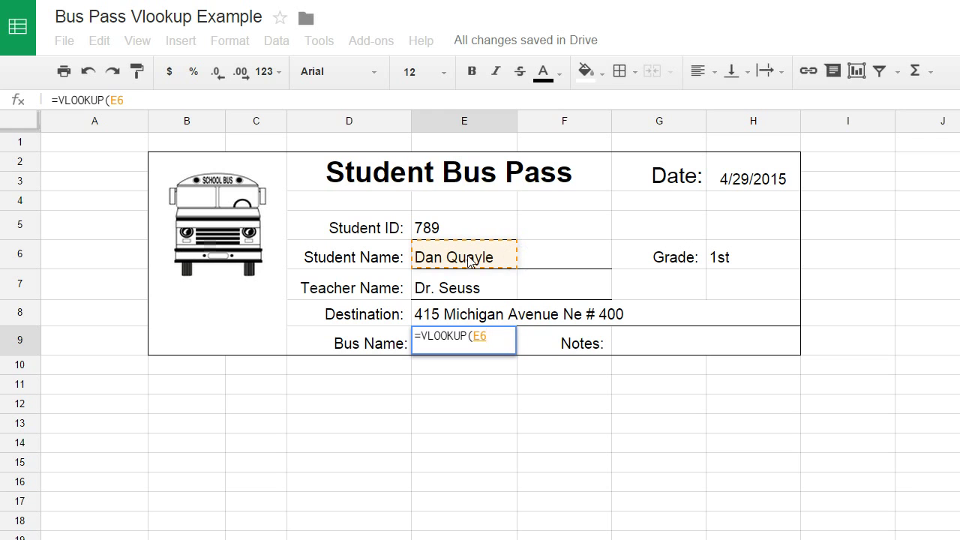
pyautogui.click(470, 234)
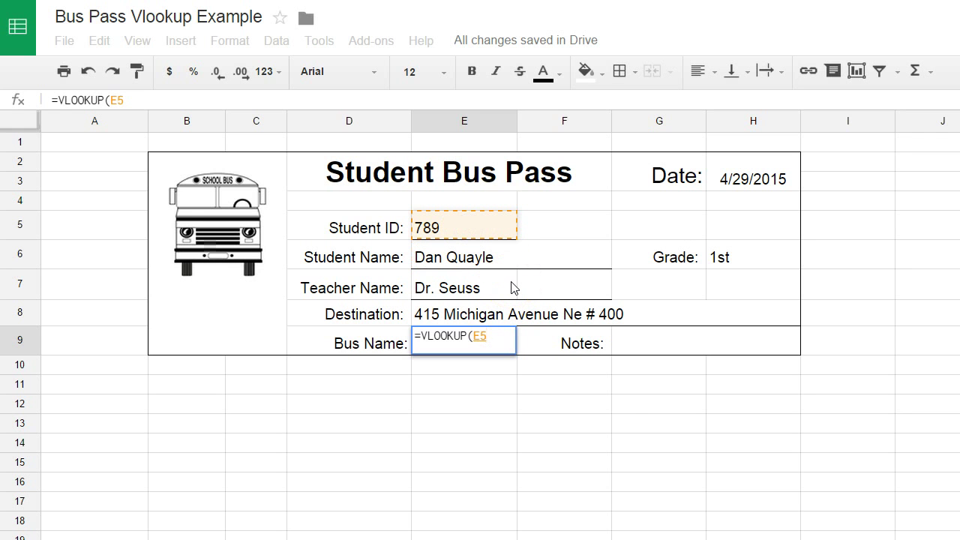
pyautogui.write(',')
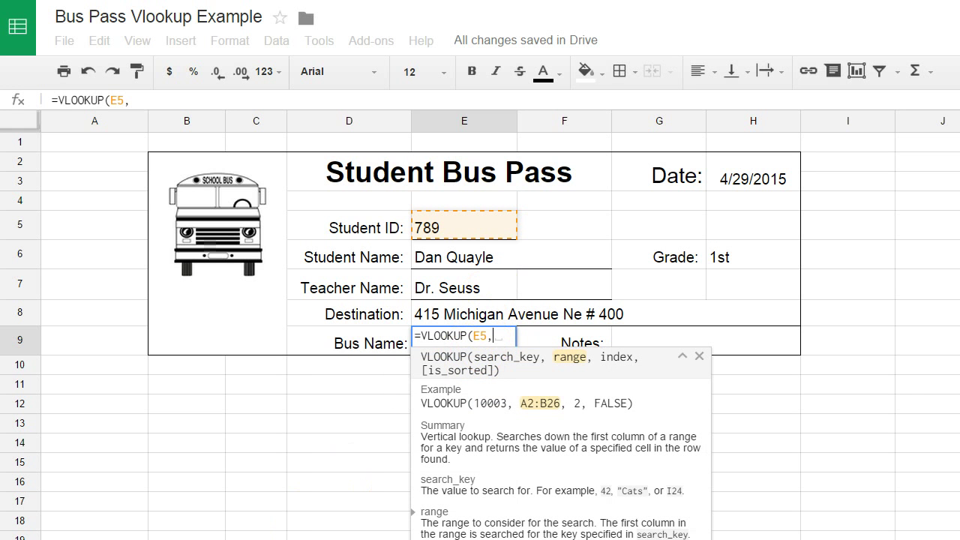
pyautogui.hotkey('ctrl', 'shift', 'pagedown')
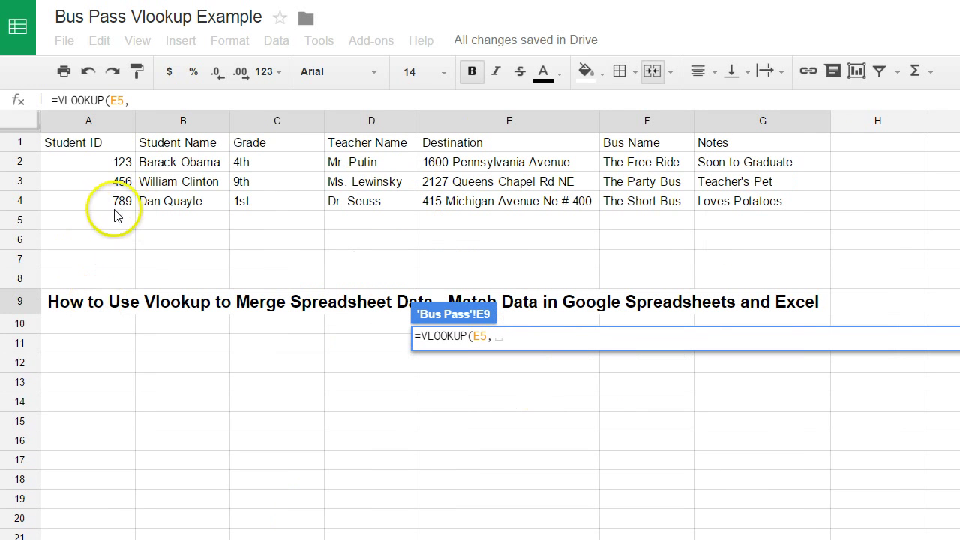
# Select Roster columns A through G as the lookup range, giving Roster!A:G
pyautogui.click(88, 120)
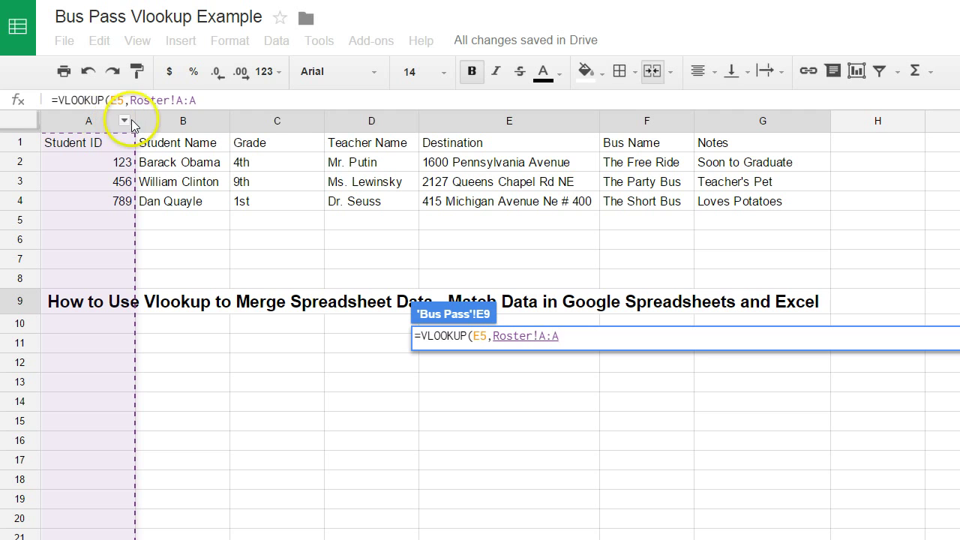
pyautogui.click(175, 124)
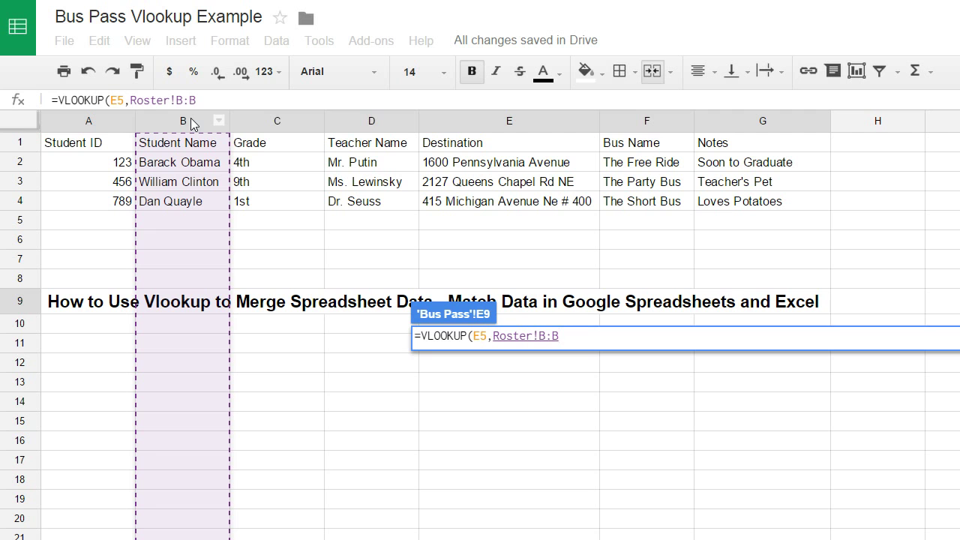
pyautogui.click(187, 125)
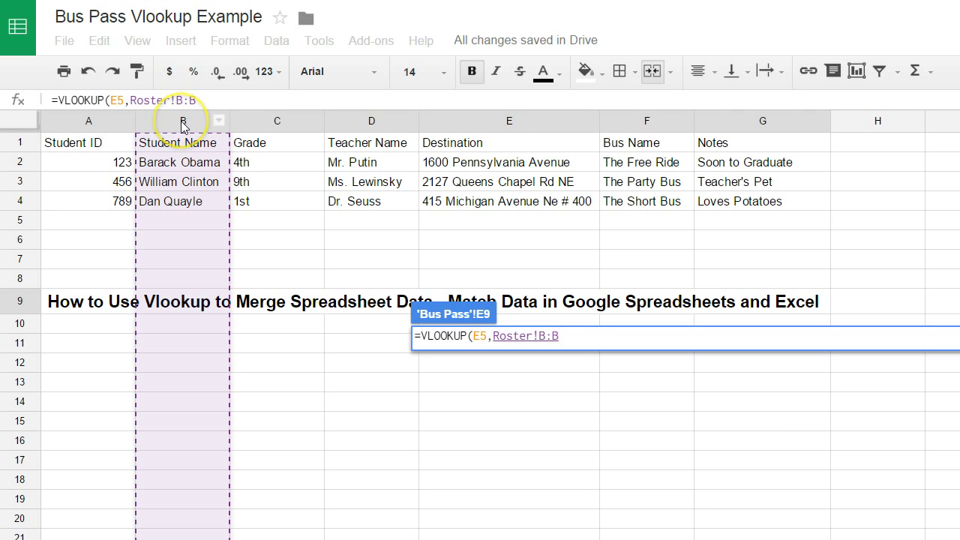
pyautogui.click(84, 124)
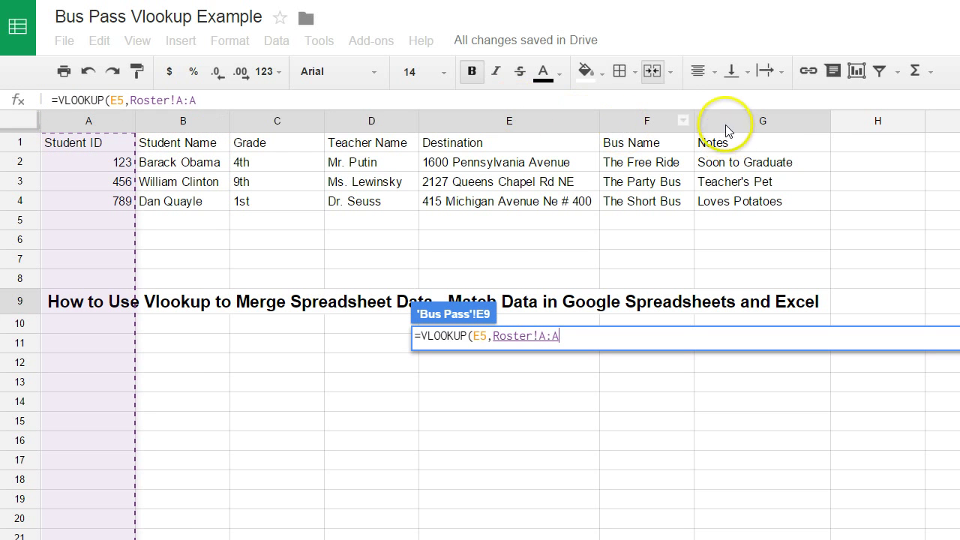
pyautogui.moveTo(748, 120); pyautogui.dragTo(736, 129)
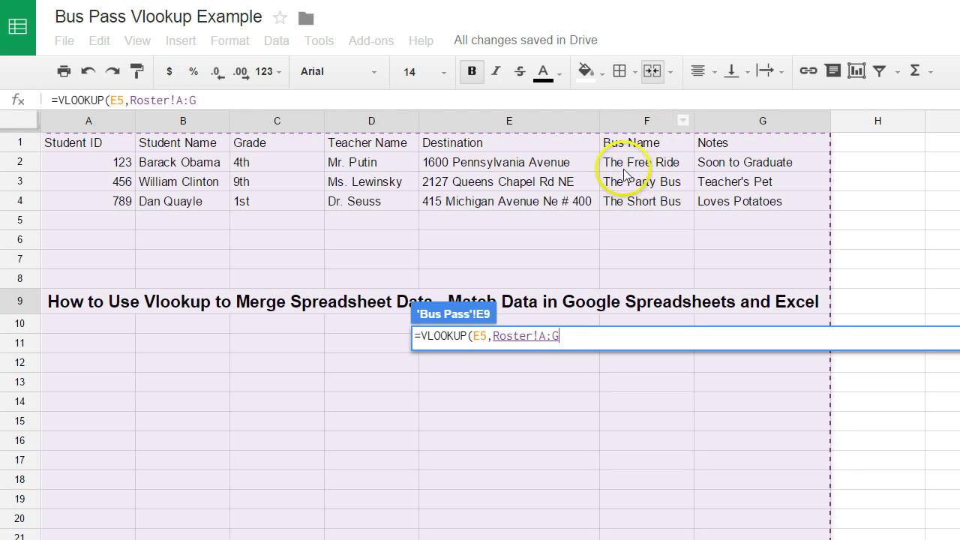
pyautogui.click(267, 100)
pyautogui.click(278, 98)
# Complete the formula as =VLOOKUP(E5,Roster!A:G,6,false) for column 6 with exact matching
pyautogui.write(',')
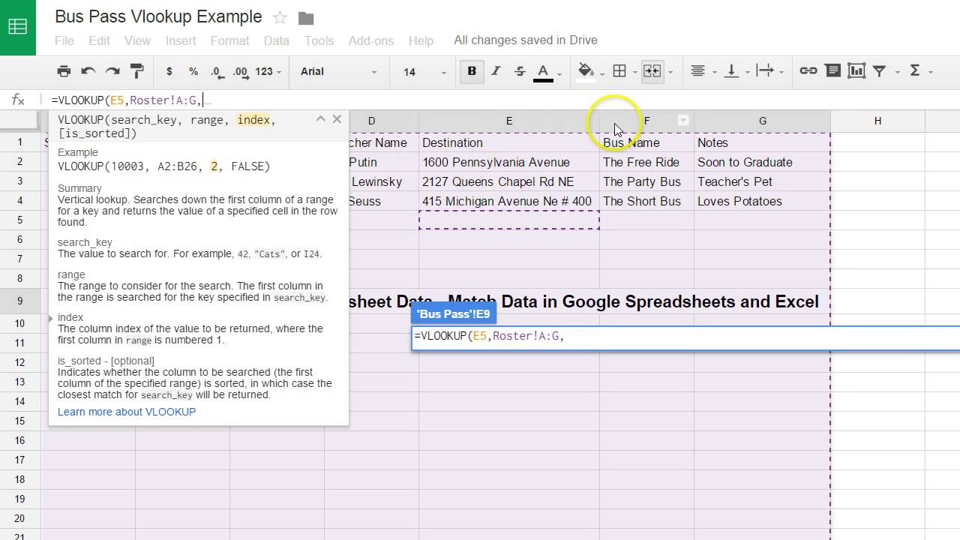
pyautogui.write('6')
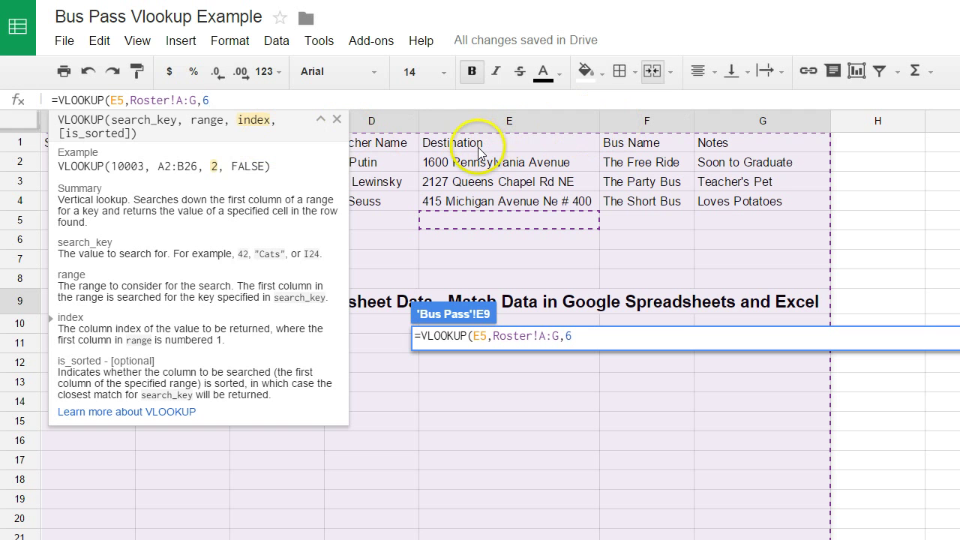
pyautogui.write(',')
pyautogui.write('fals')
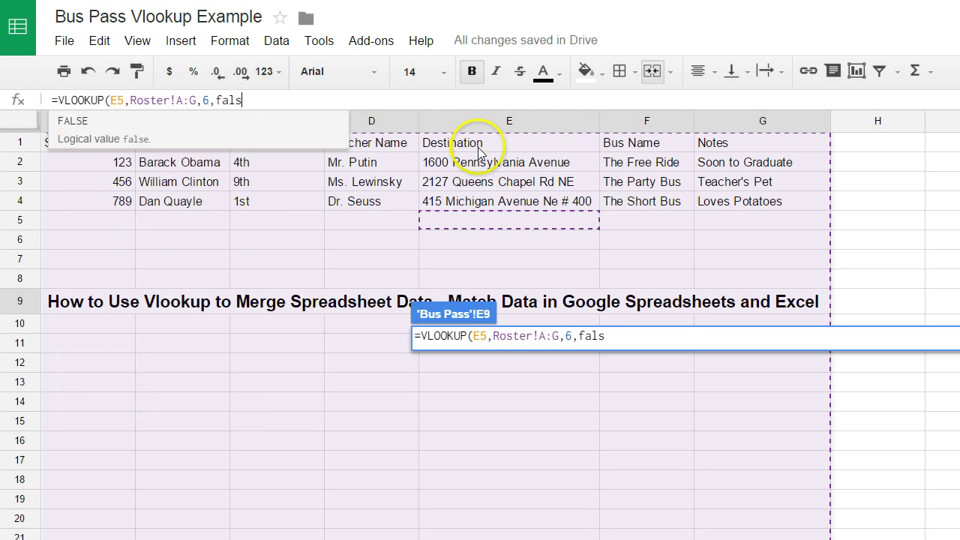
pyautogui.write('e)')
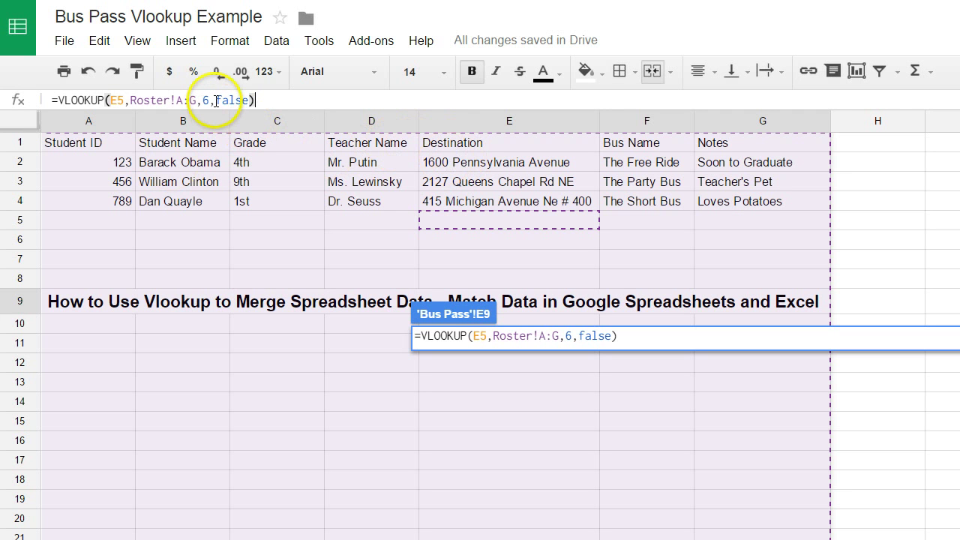
pyautogui.moveTo(217, 100); pyautogui.dragTo(254, 99)
pyautogui.click(259, 100)
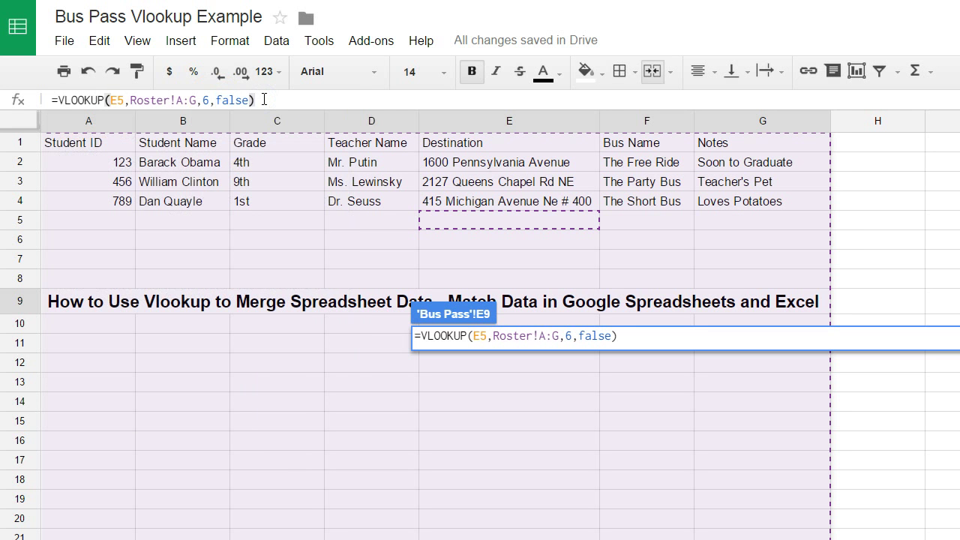
# Commit the Bus Name formula and select its full text in E9's formula bar
pyautogui.press('Return')
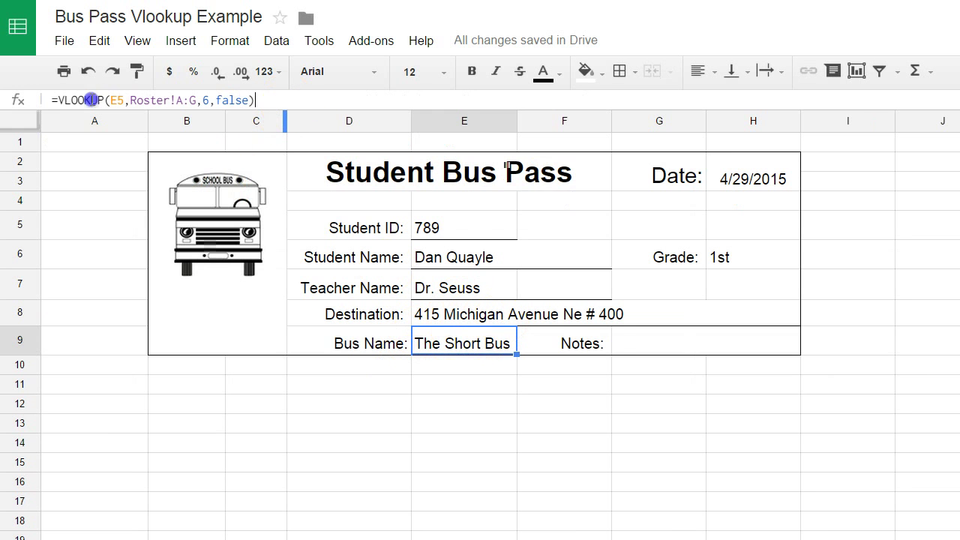
pyautogui.click(45, 103)
pyautogui.moveTo(255, 100); pyautogui.dragTo(51, 100)
pyautogui.hotkey('ctrl', 'c')
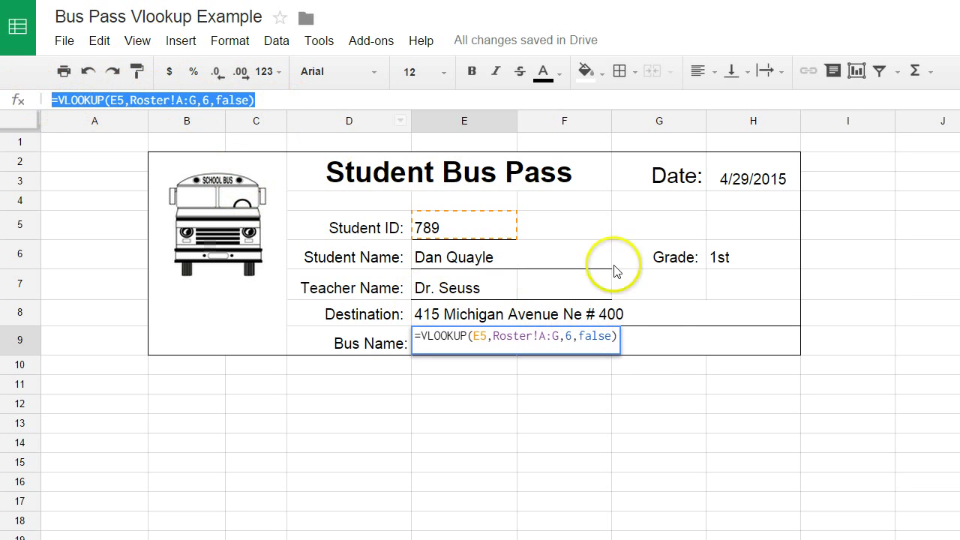
# Paste the Bus Name VLOOKUP formula into the Notes field G9
pyautogui.click(669, 342)
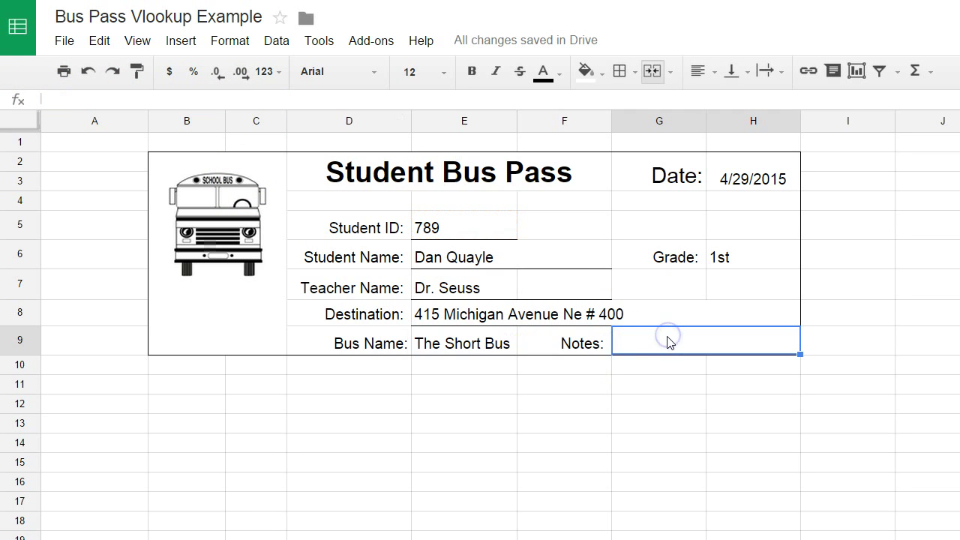
pyautogui.click(201, 101)
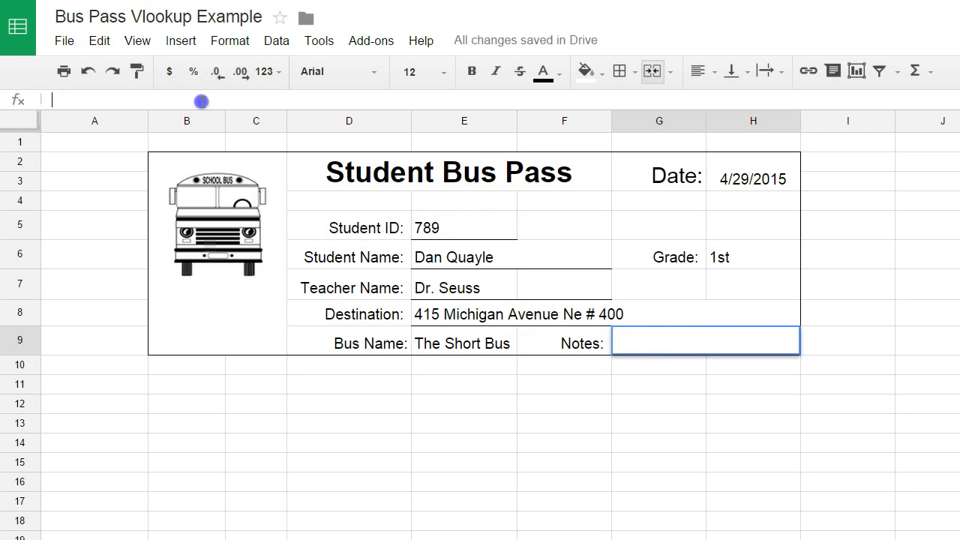
pyautogui.hotkey('ctrl', 'v')
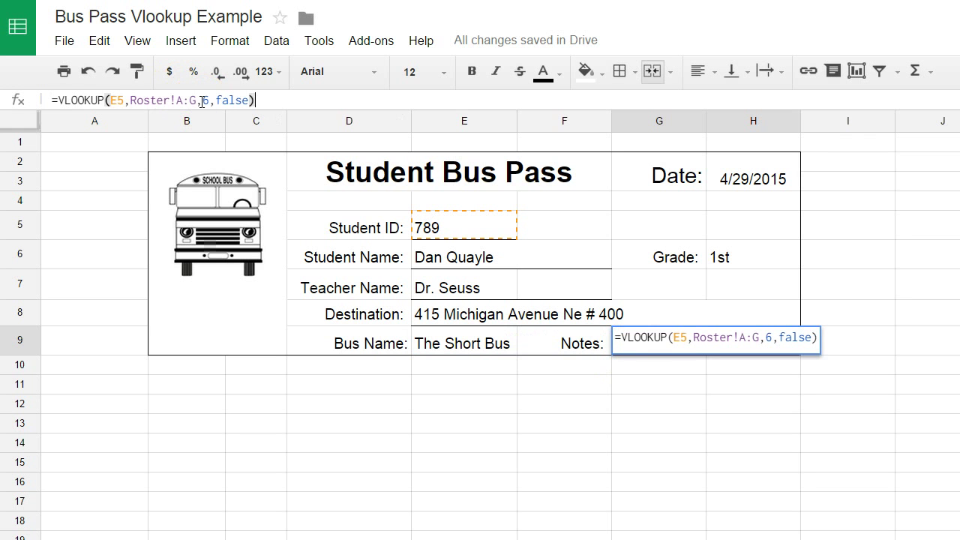
pyautogui.click(572, 383)
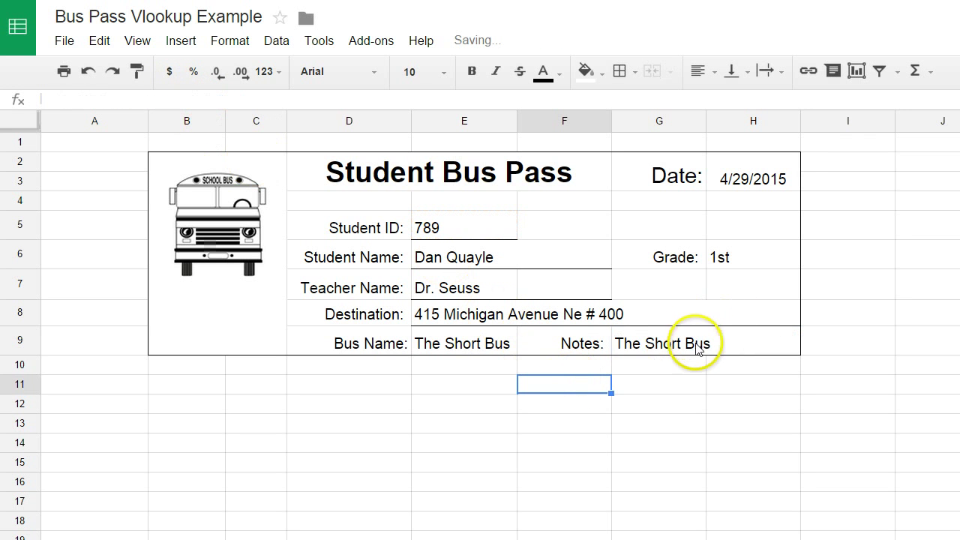
# Change the Notes formula's column index from 6 to 7 so it shows Loves Potatoes
pyautogui.click(732, 343)
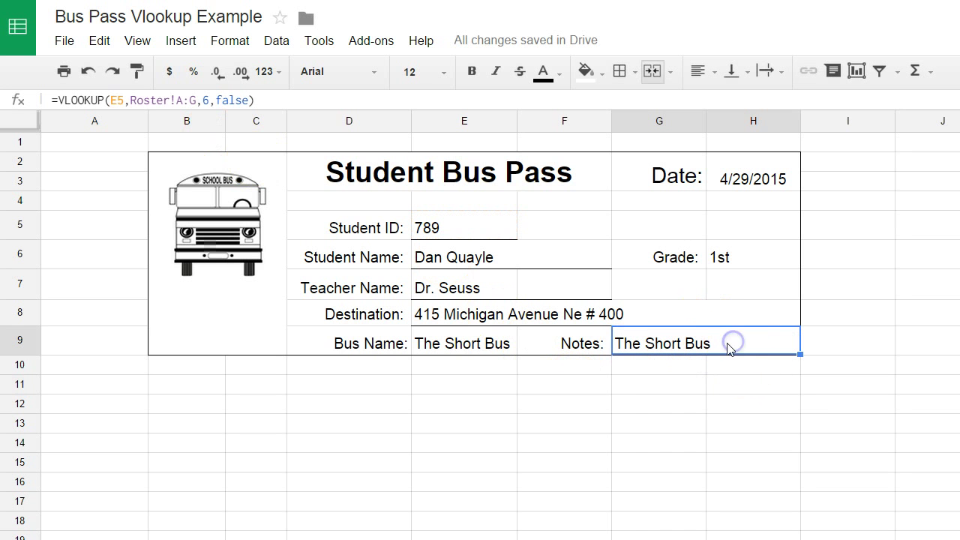
pyautogui.click(207, 99)
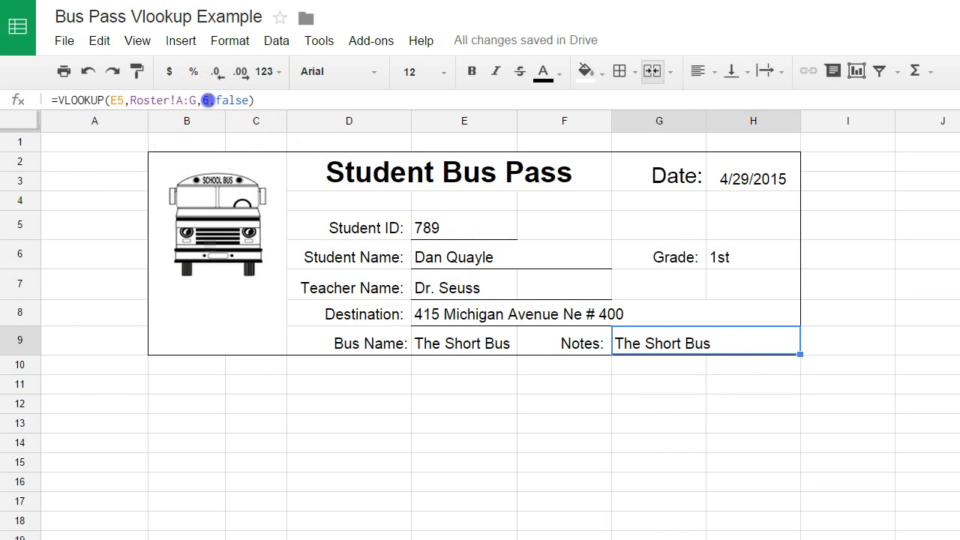
pyautogui.press('BackSpace')
pyautogui.write('7')
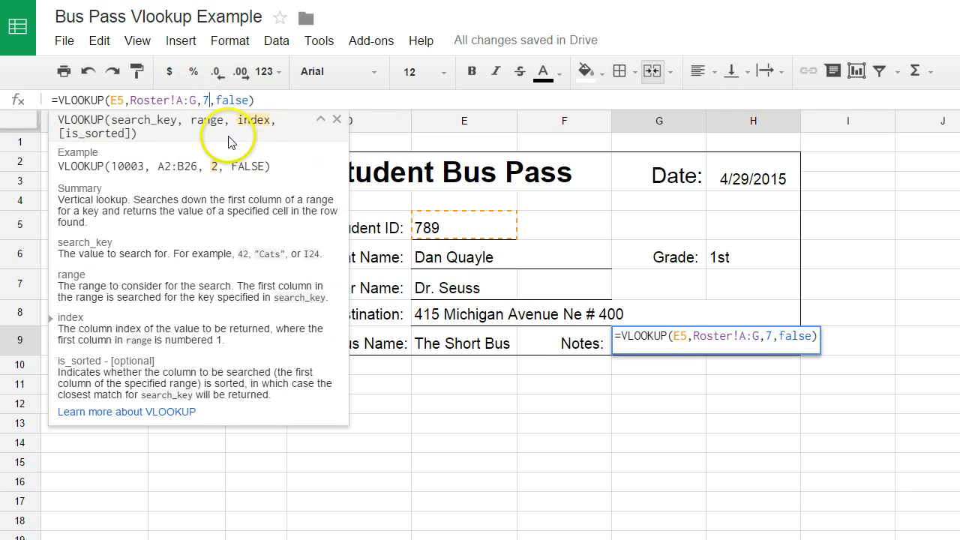
pyautogui.press('Return')
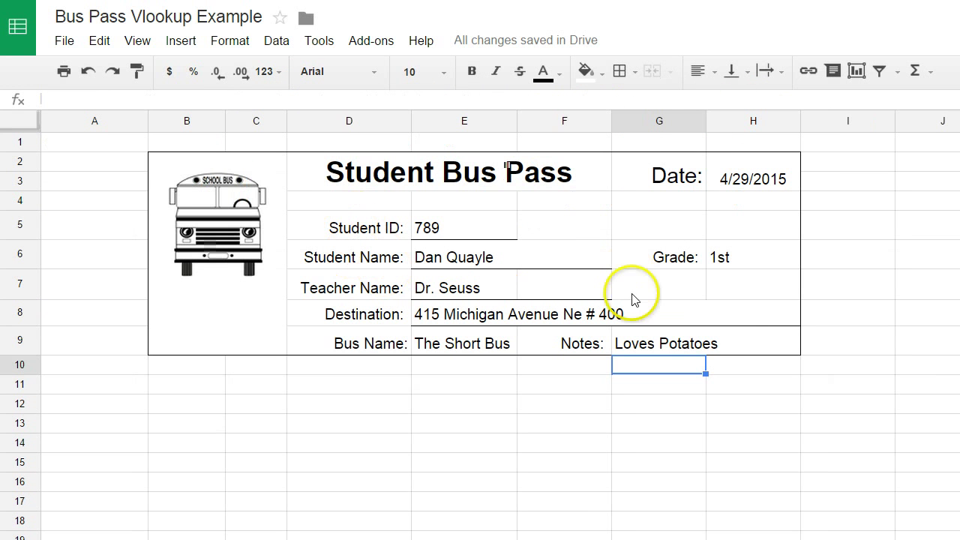
# Select the Notes cell G9 on the bus pass form to view its VLOOKUP formula
pyautogui.click(718, 345)
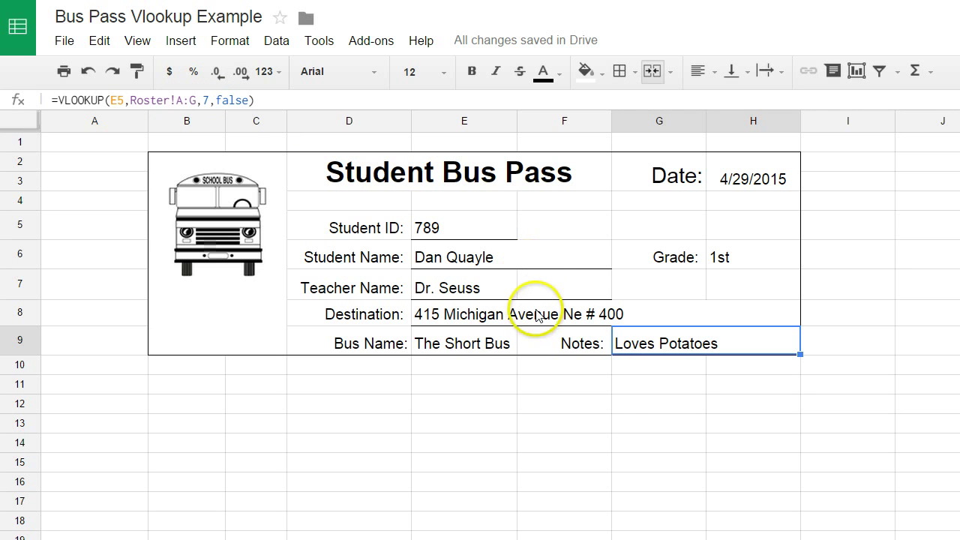
# Enter Student ID 123, then 456, in E5 to watch the lookups refresh
pyautogui.click(455, 225)
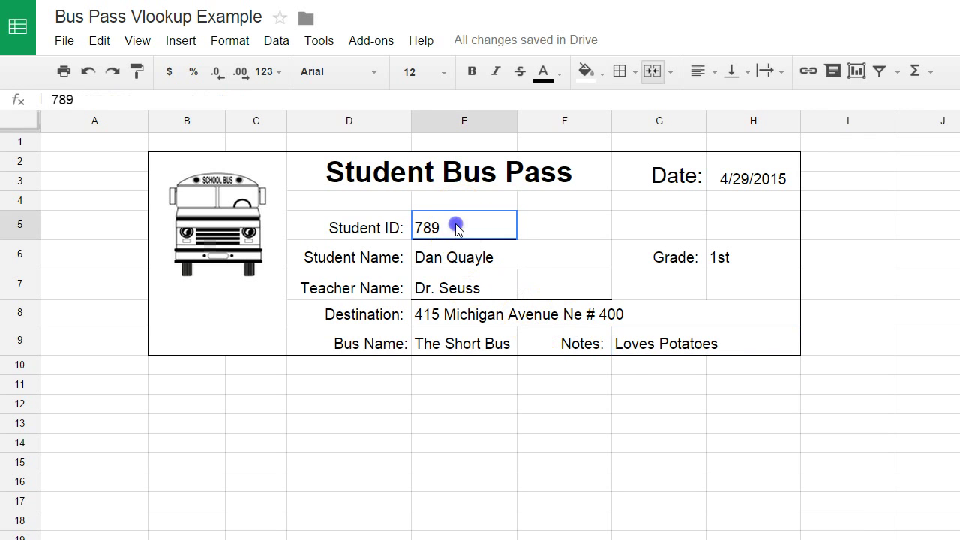
pyautogui.press('Delete')
pyautogui.write('123')
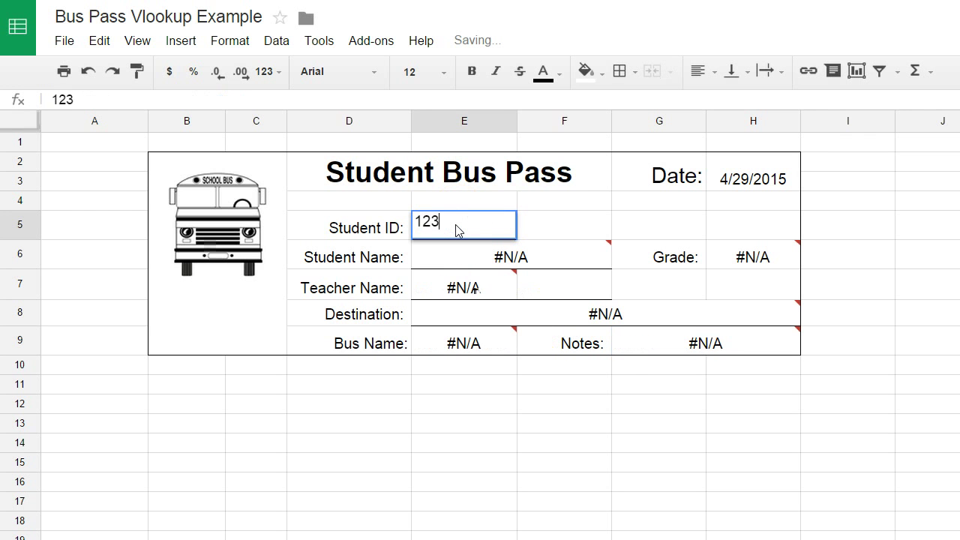
pyautogui.press('Tab')
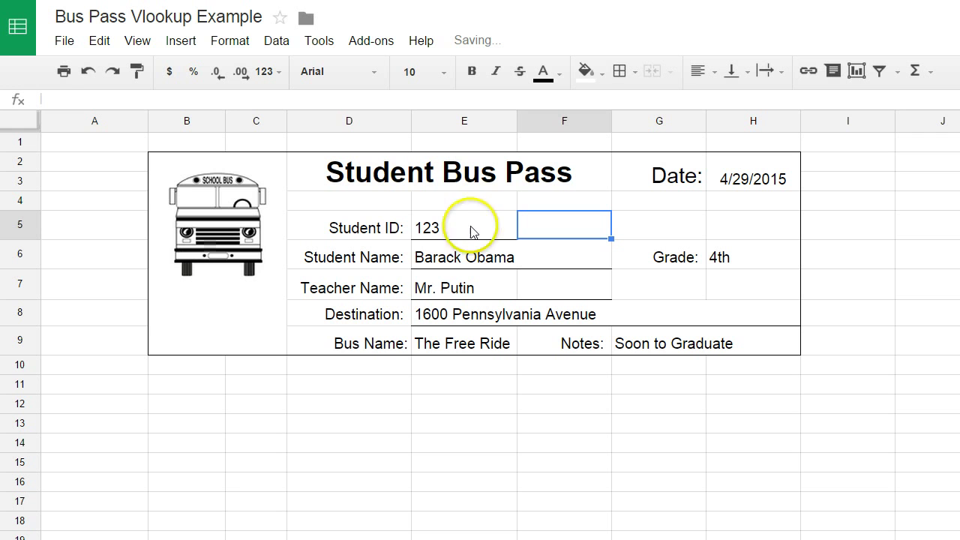
pyautogui.click(468, 231)
pyautogui.write('456')
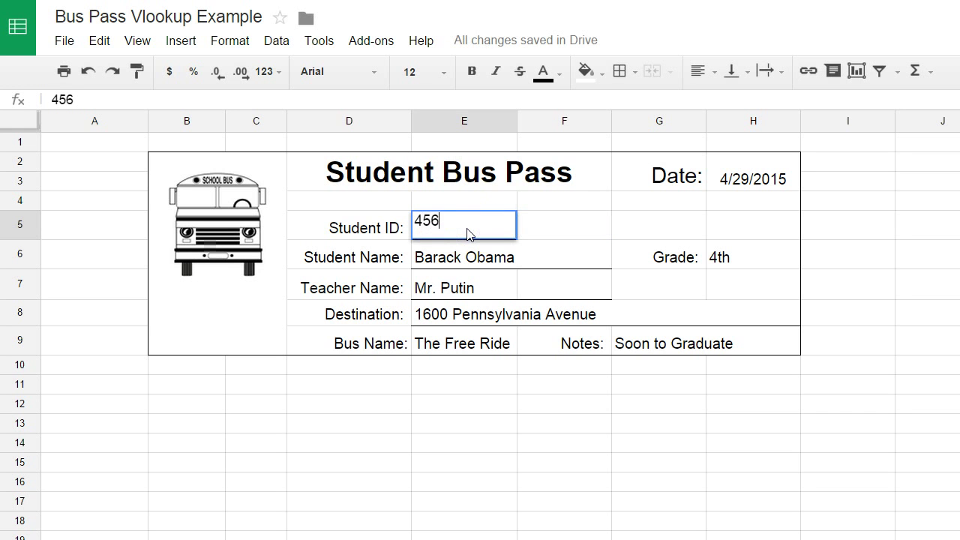
pyautogui.press('Tab')
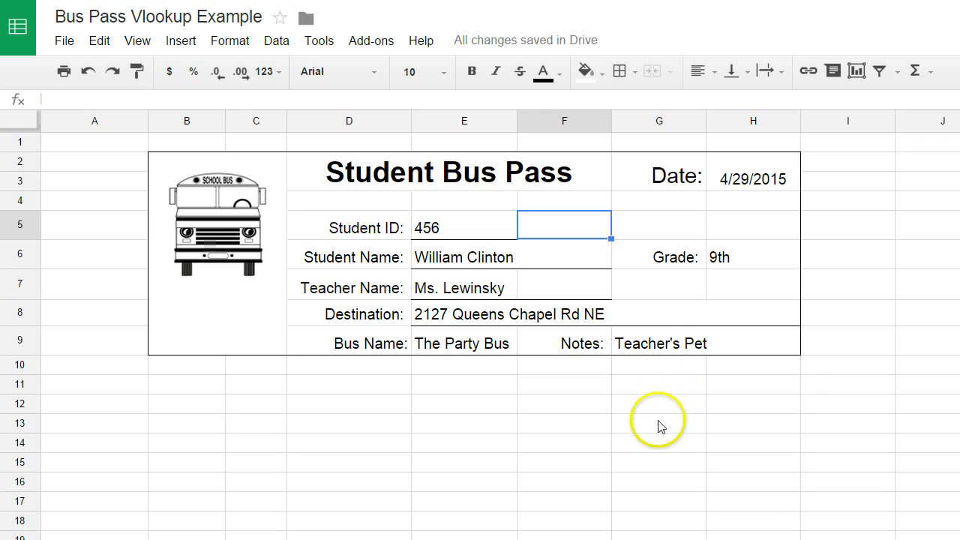
# Copy the bus pass form B2:H9 and paste a duplicate at cell B13
pyautogui.click(751, 345)
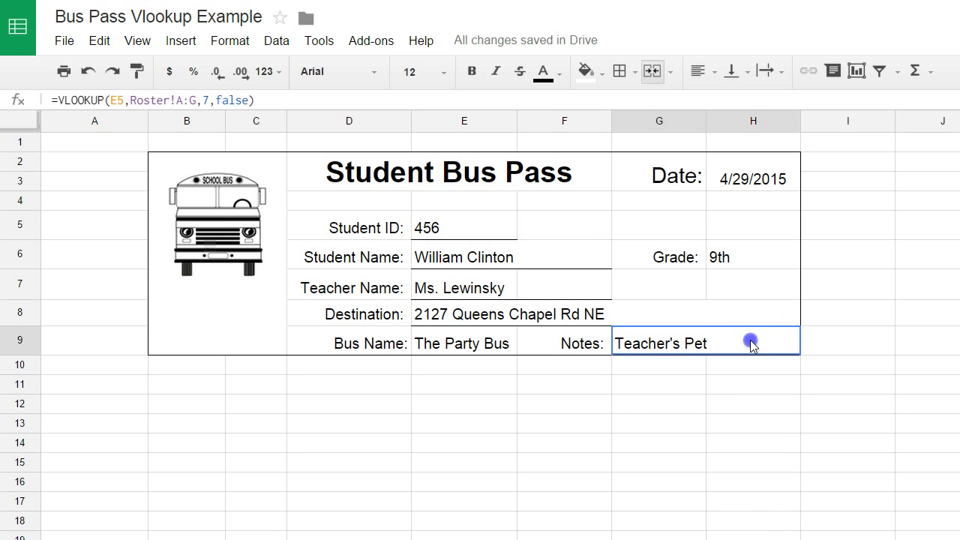
pyautogui.moveTo(751, 340); pyautogui.dragTo(252, 204)
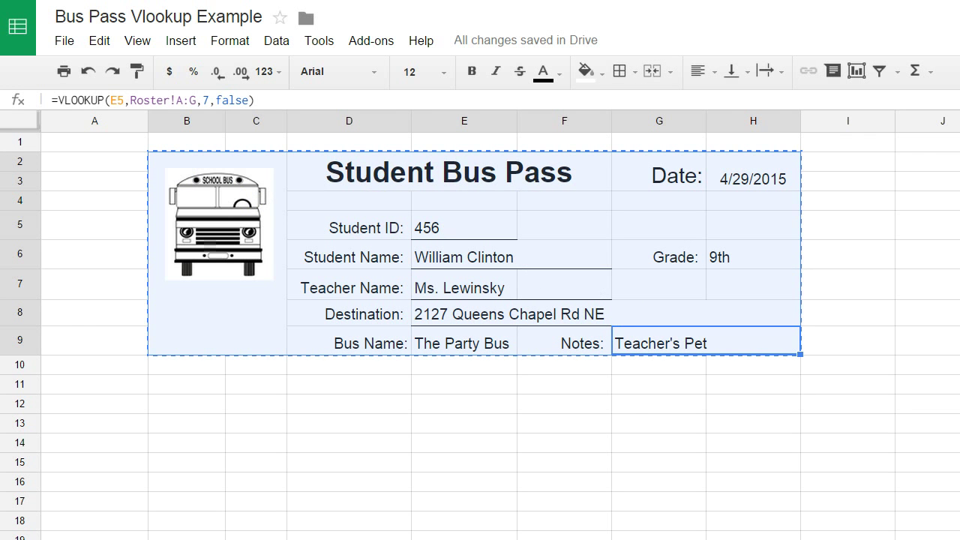
pyautogui.scroll(-3, 480, 338)
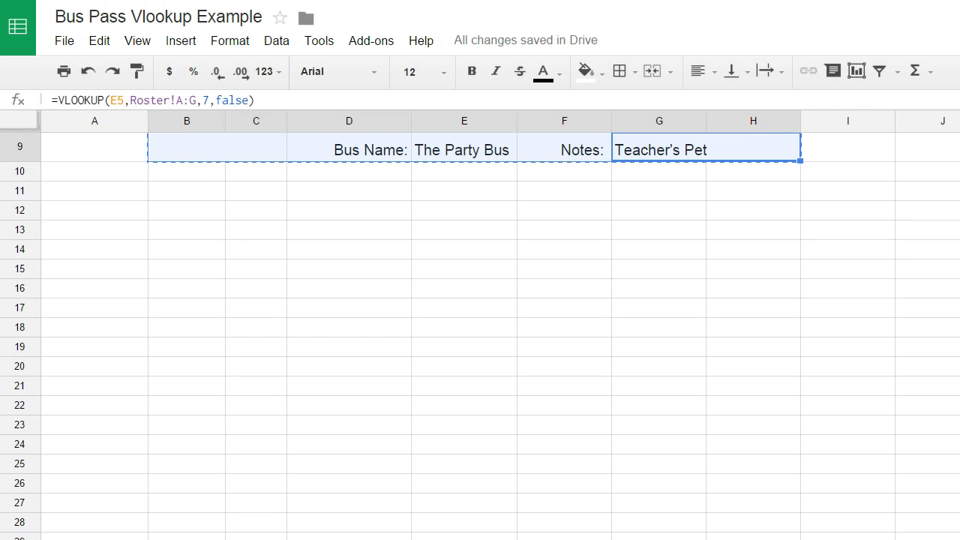
pyautogui.click(188, 233)
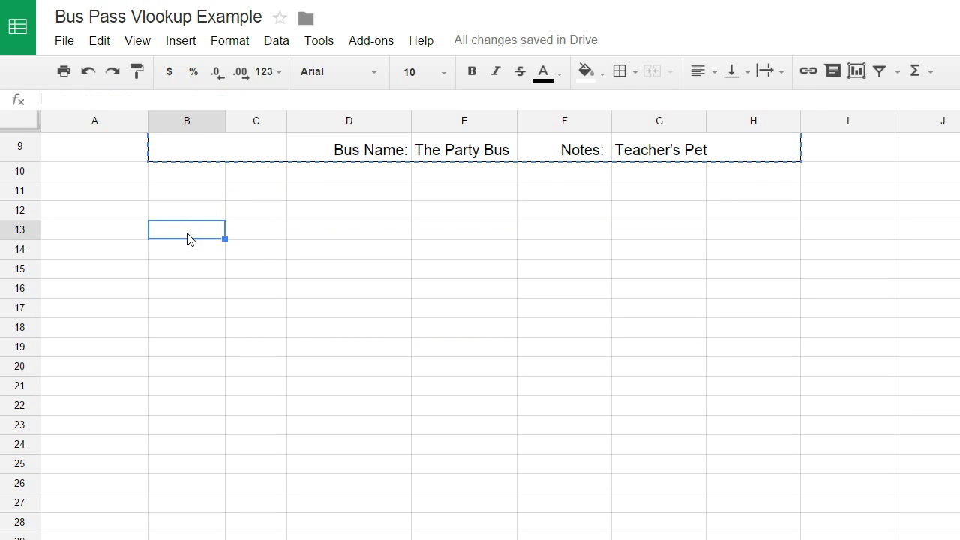
pyautogui.hotkey('ctrl', 'v')
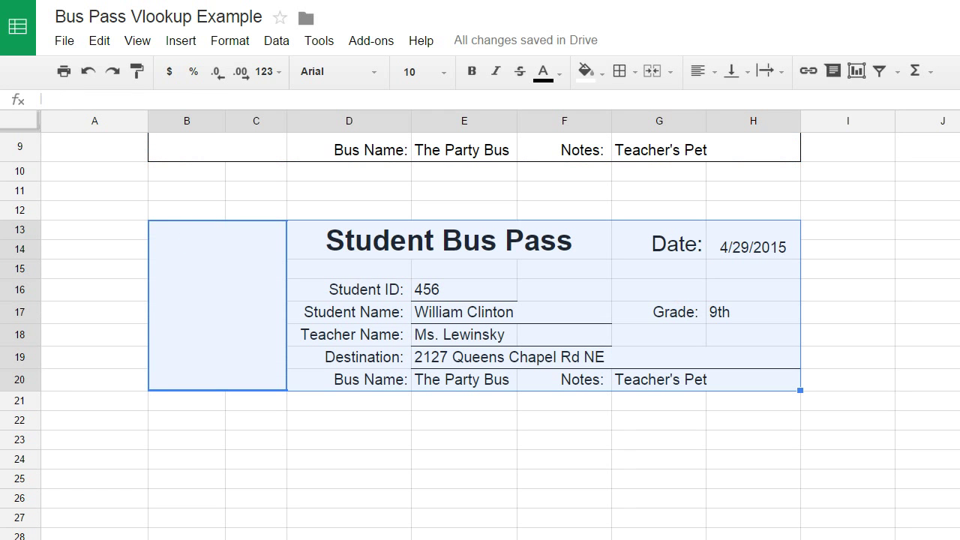
pyautogui.scroll(2, 480, 330)
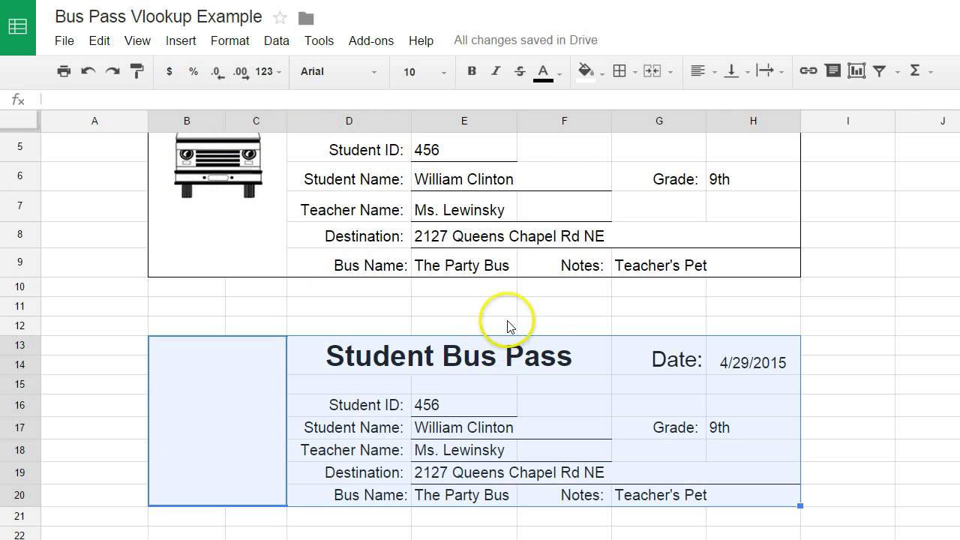
# Compare the copied Student Name formula in E17 with the original in E6 to confirm it references E16
pyautogui.click(454, 434)
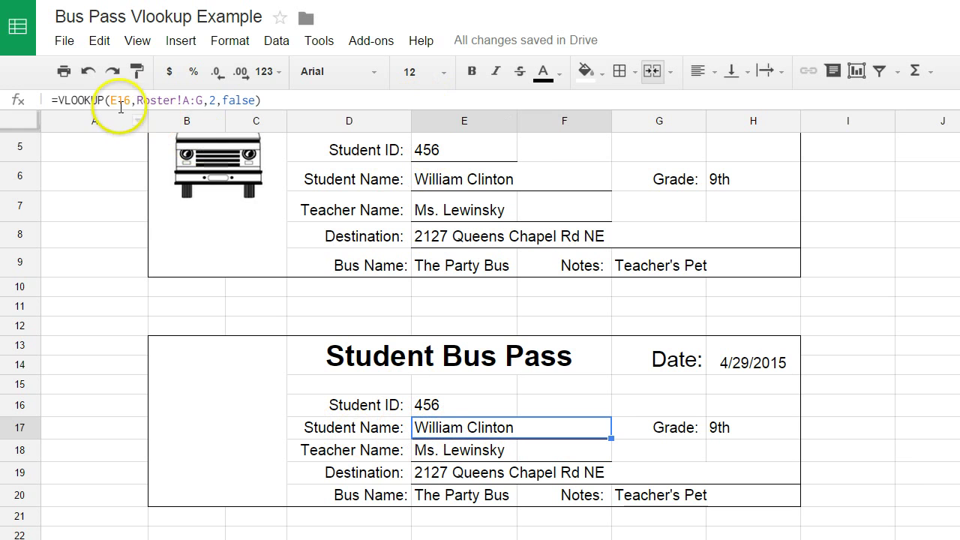
pyautogui.click(435, 181)
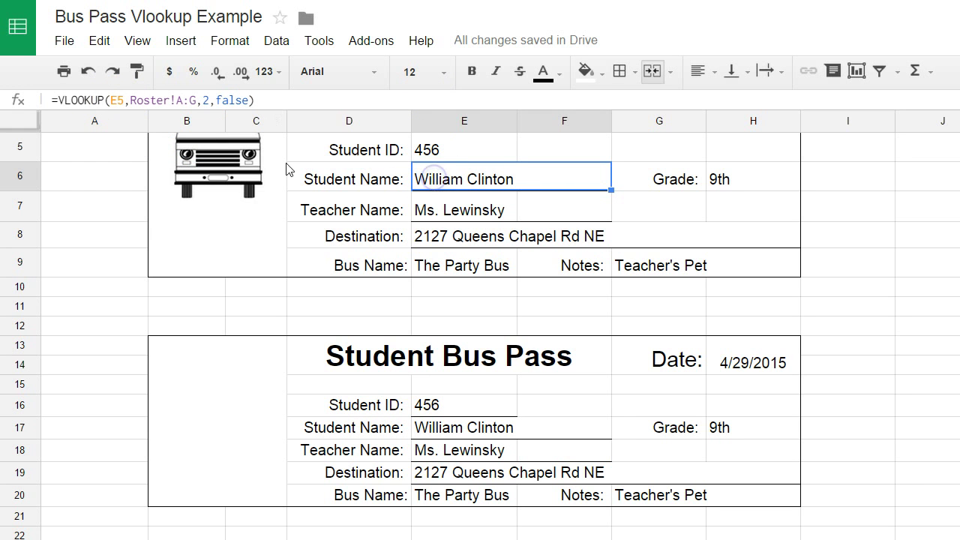
pyautogui.click(429, 427)
pyautogui.click(466, 406)
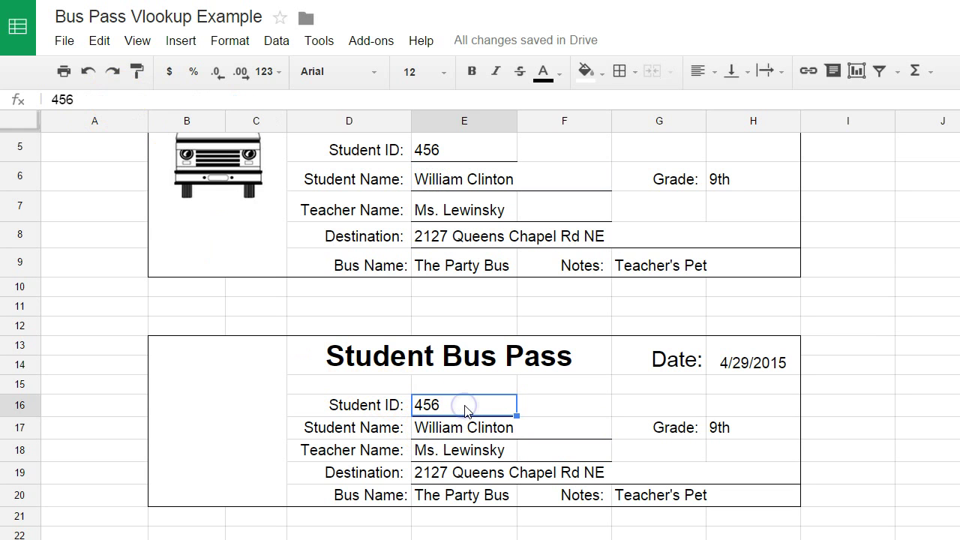
pyautogui.click(459, 429)
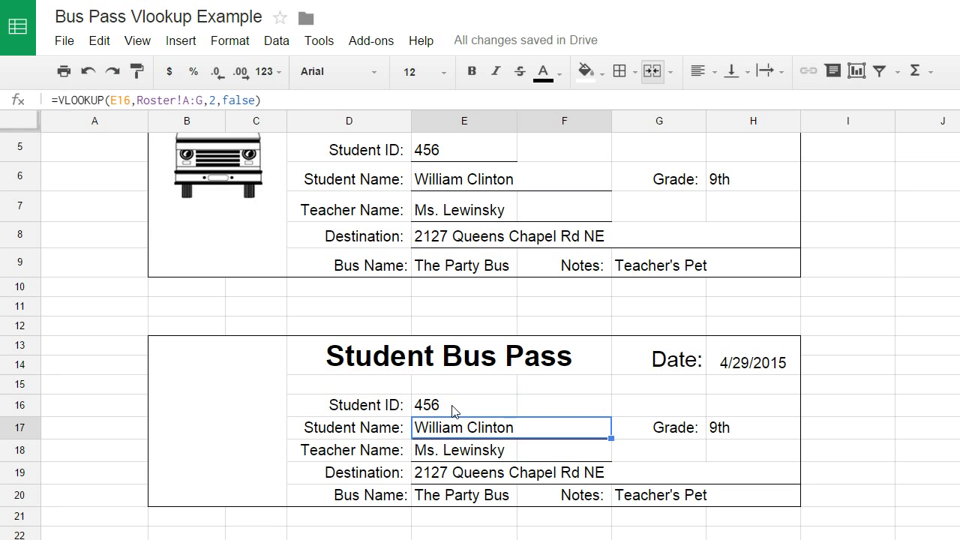
# Enter 123 as the copied pass's Student ID in E16
pyautogui.click(453, 408)
pyautogui.write('123')
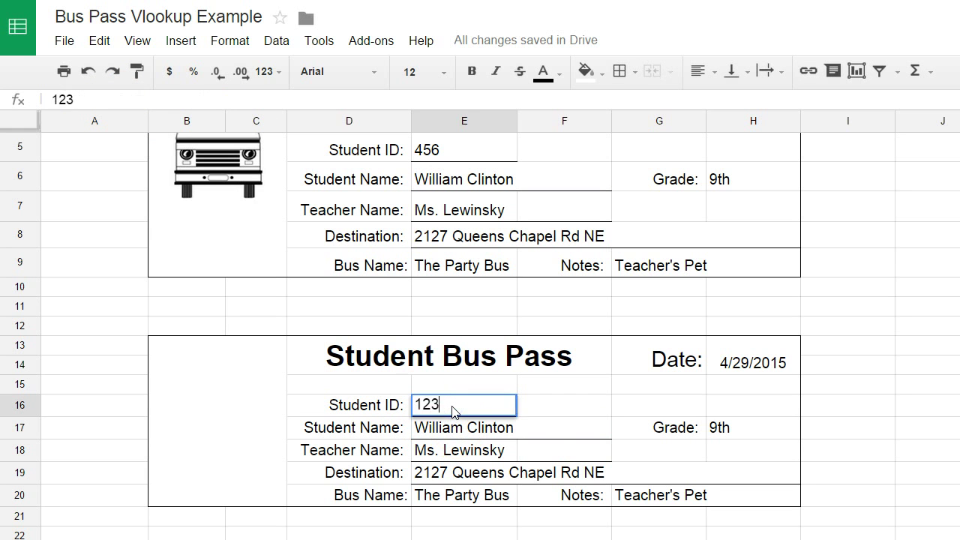
pyautogui.press('Tab')
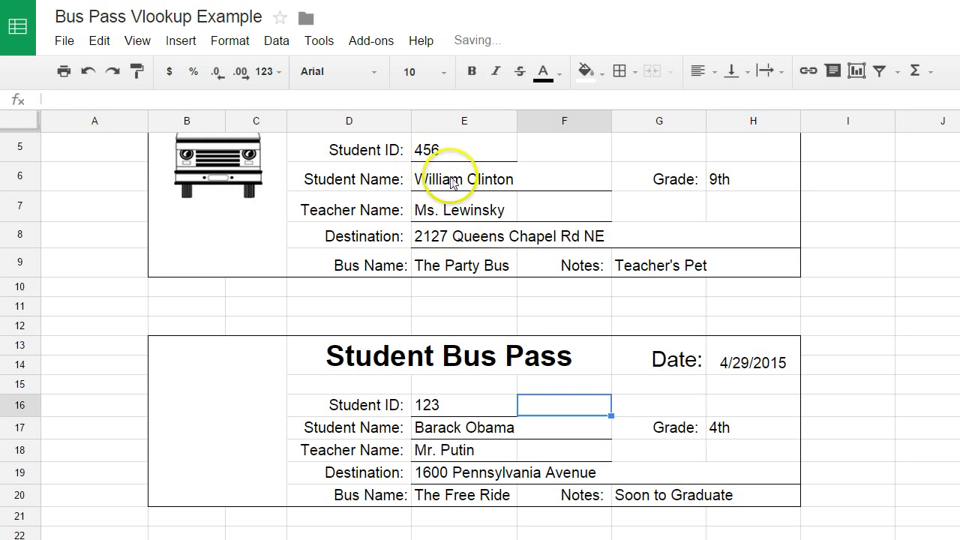